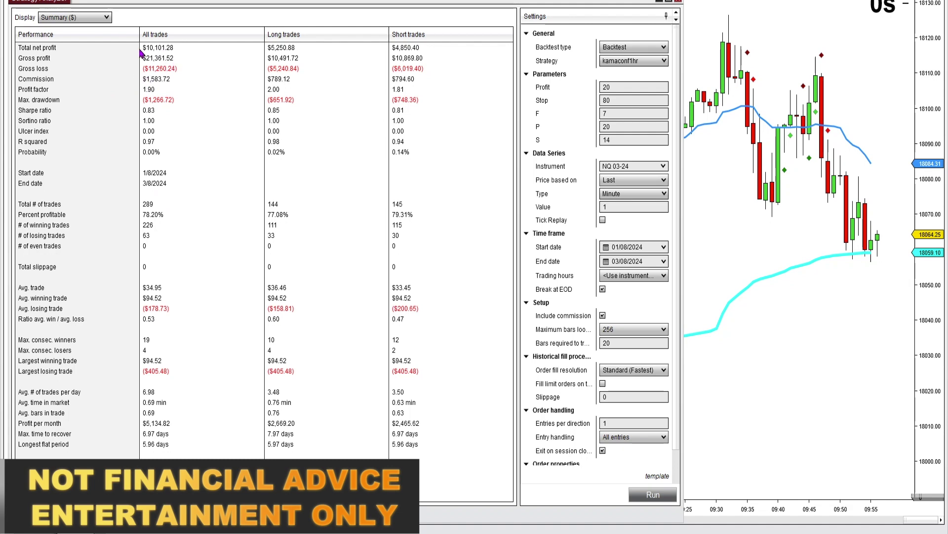
Show the backtest results in the Analysis ($) display and minimise the Strategy Analyzer to examine the signals on the chart
left_click(106, 18)
left_click(74, 30)
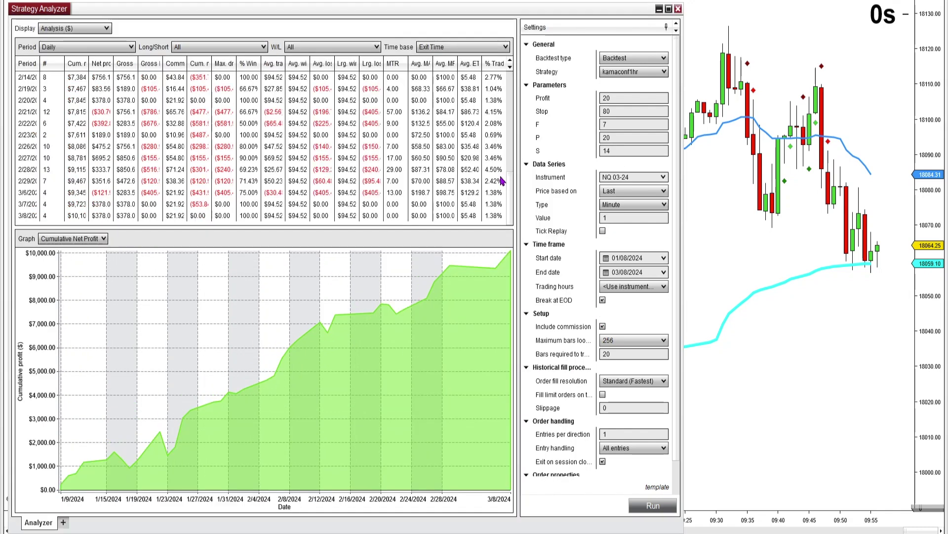
left_click(660, 9)
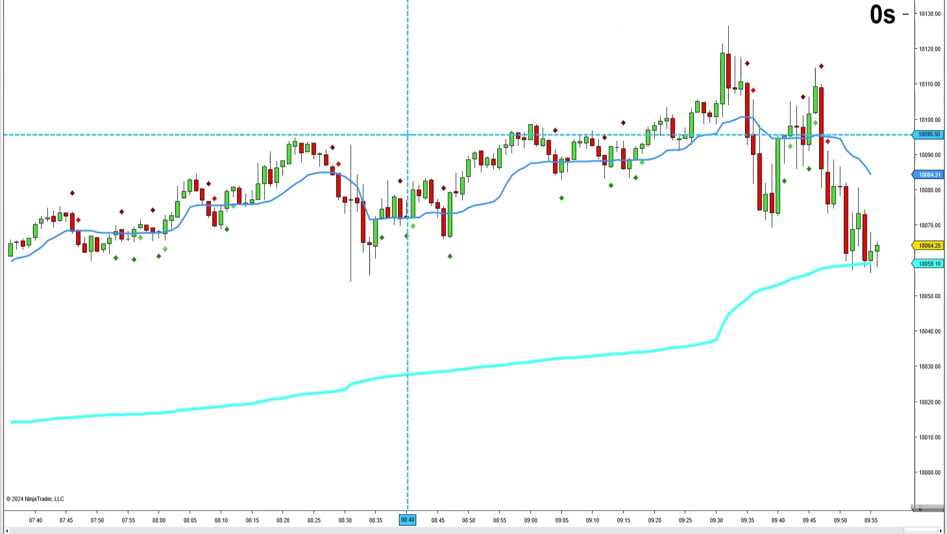
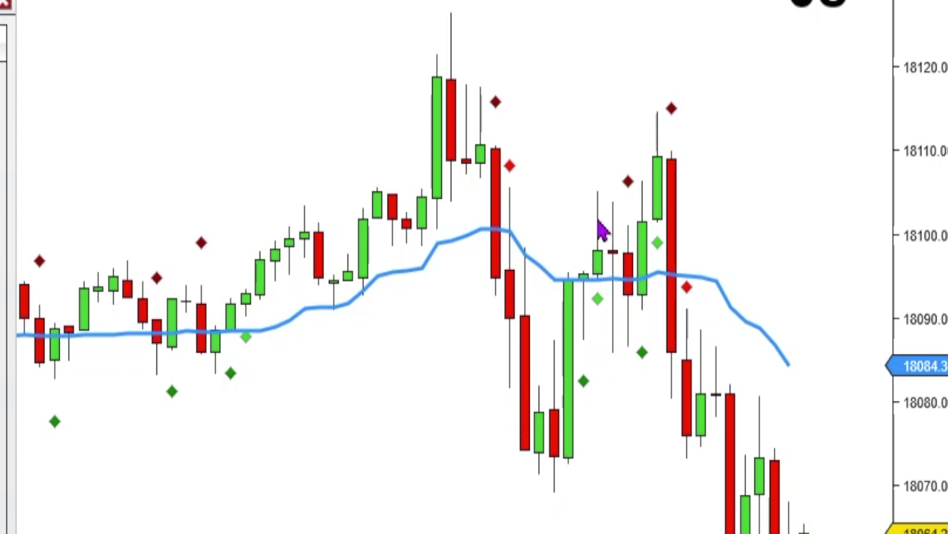
middle_click(593, 269)
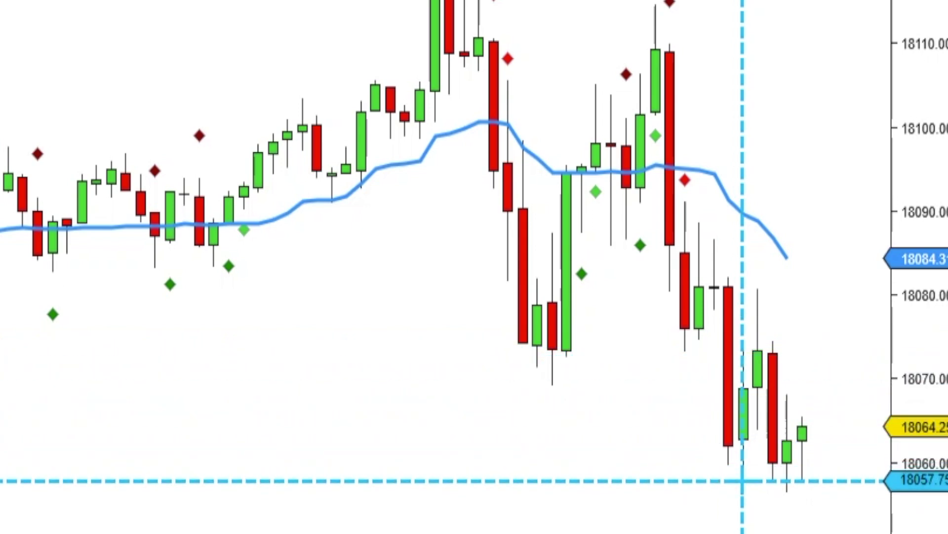
Read the KAMA Pro description and study its sample chart on the indicator's product web page
key("ctrl+i")
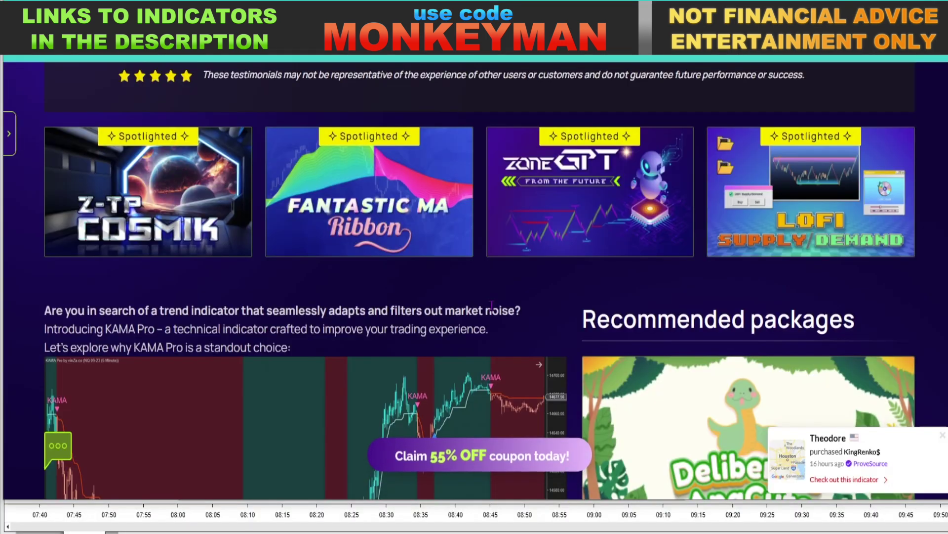
scroll(492, 304, "down", 5)
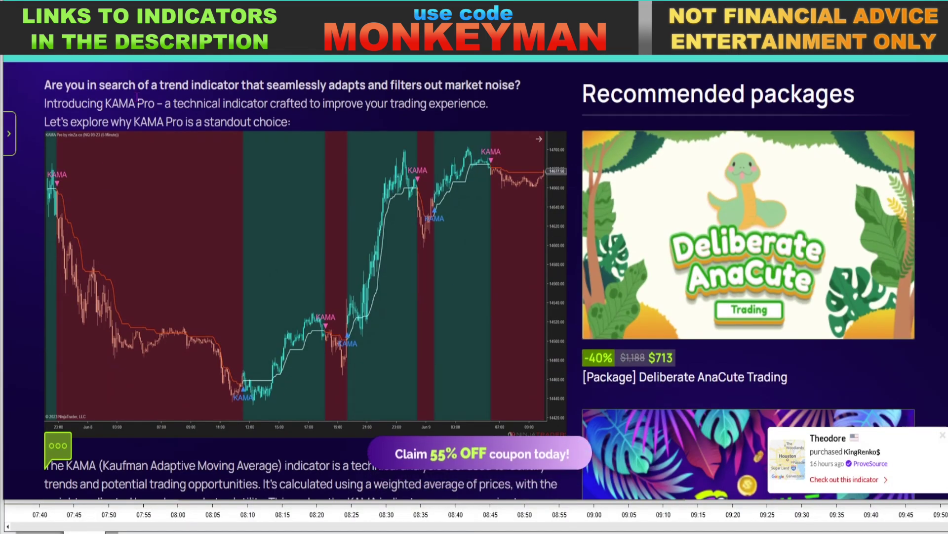
scroll(262, 299, "up", 3)
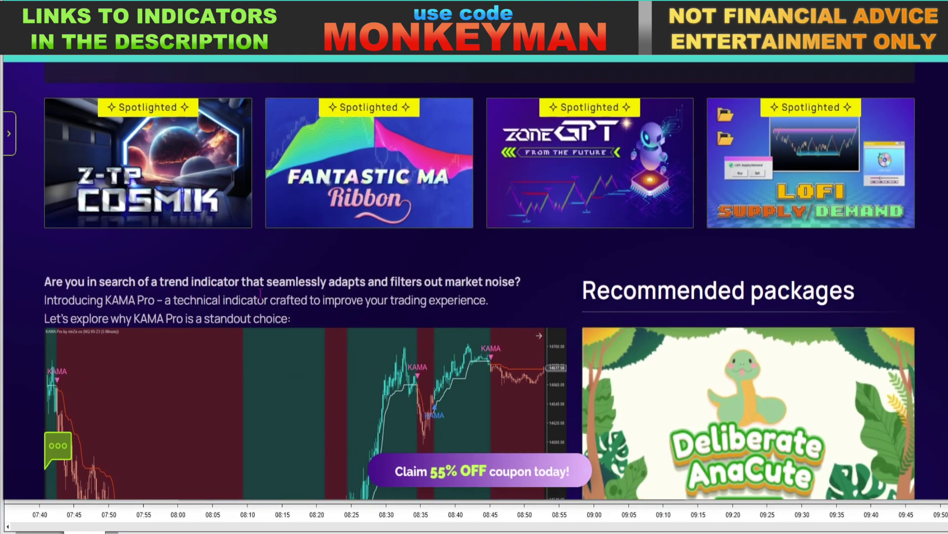
scroll(262, 297, "down", 5)
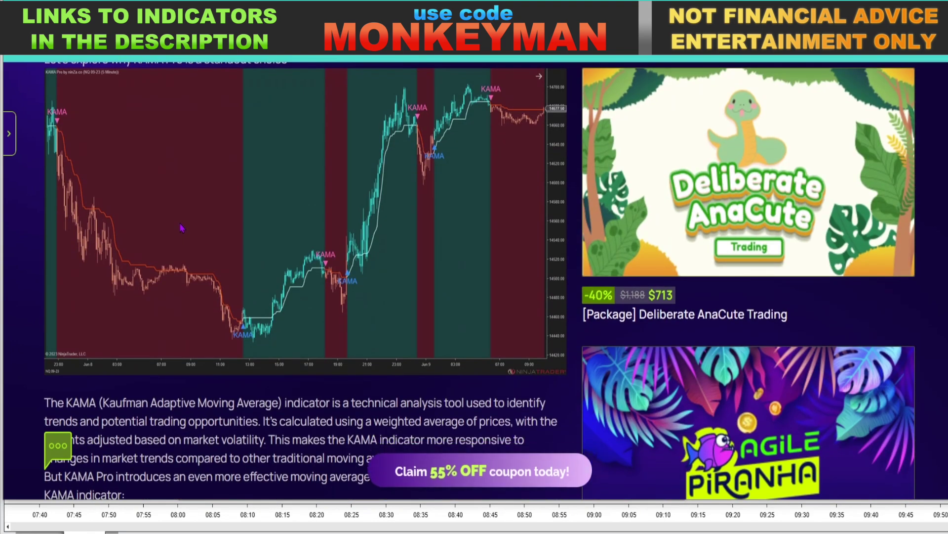
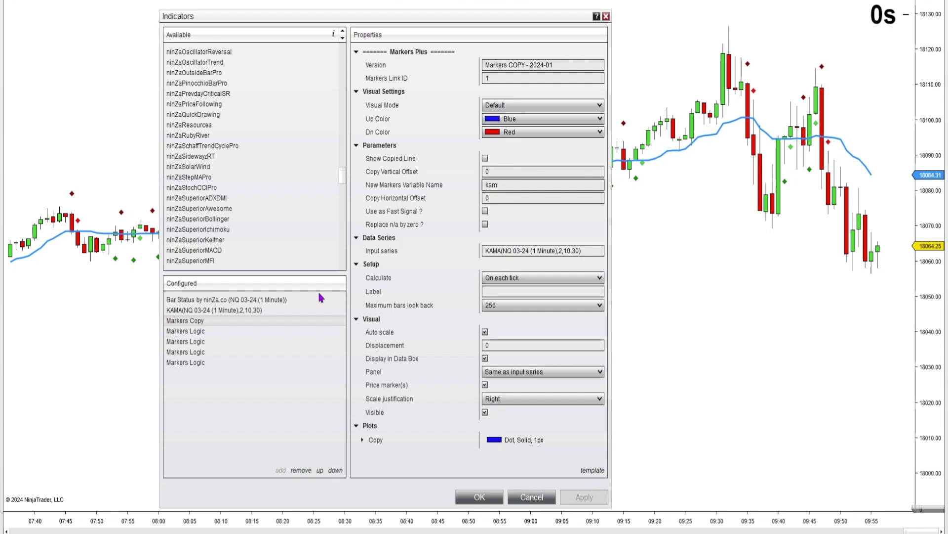
Review the logic formulas and signal settings of the configured Markers Logic indicators one after another
left_click(170, 334)
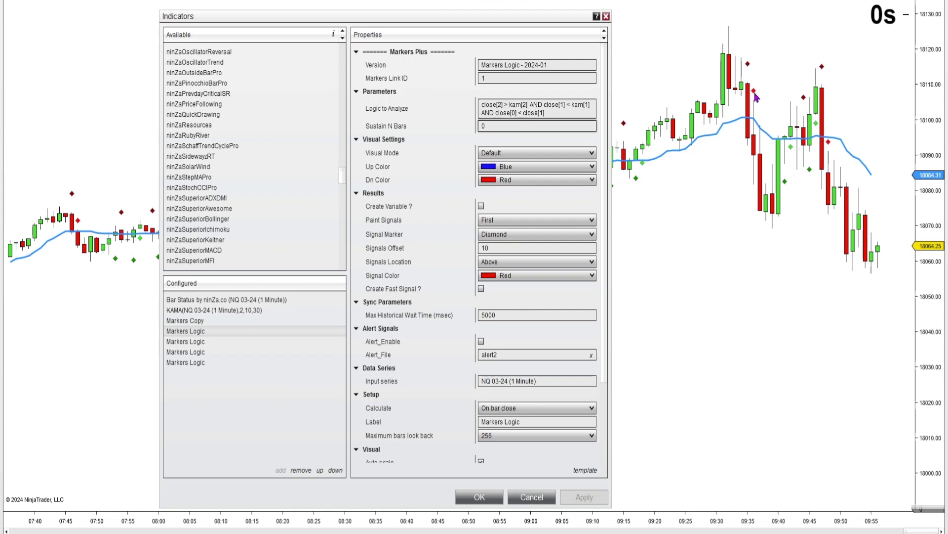
left_click(265, 341)
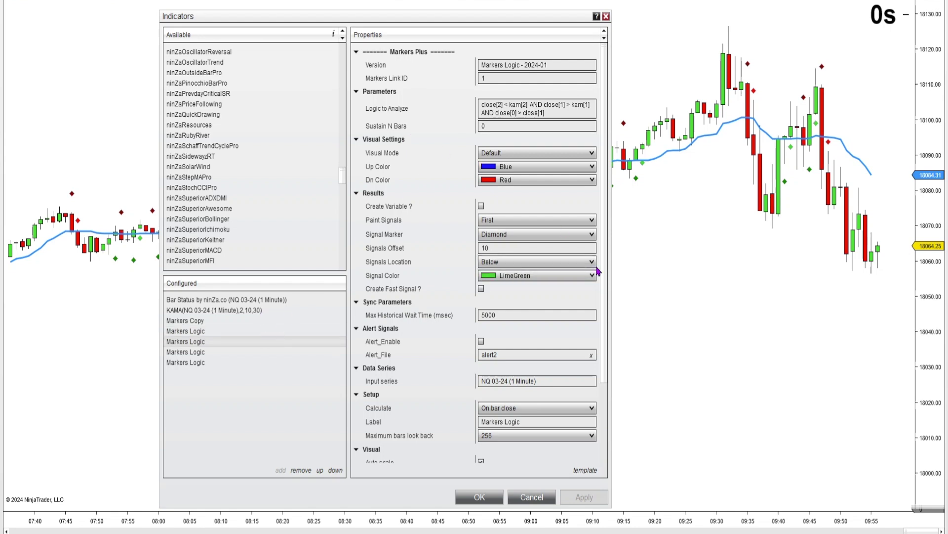
key("Down")
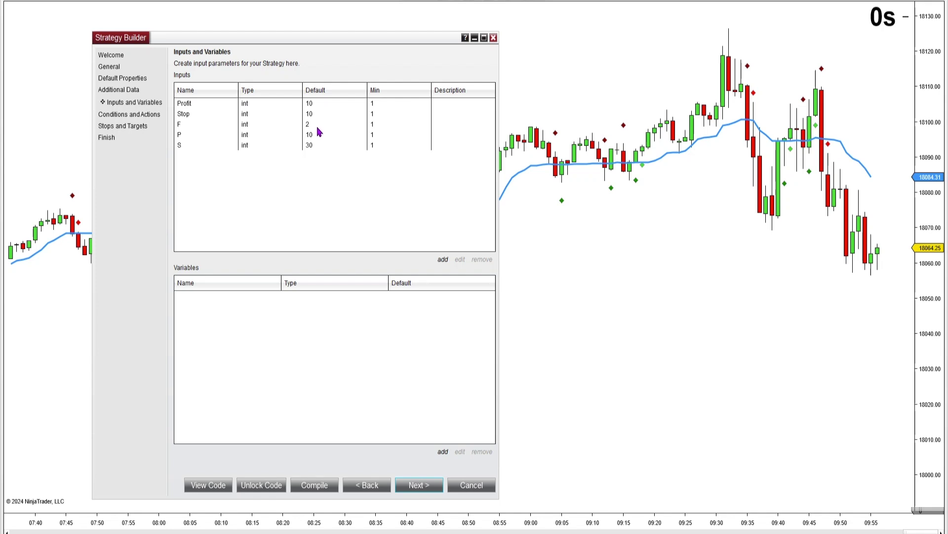
Open the strategy's Set 2 CrossBelow condition, check the user inputs assigned to KAMA's Fast and Period parameters, and accept the condition
key("Return")
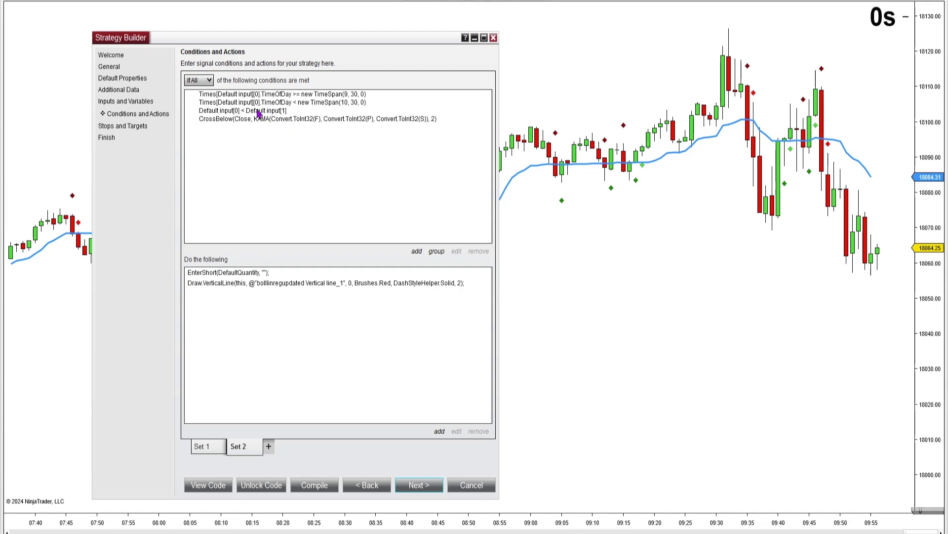
double_click(304, 119)
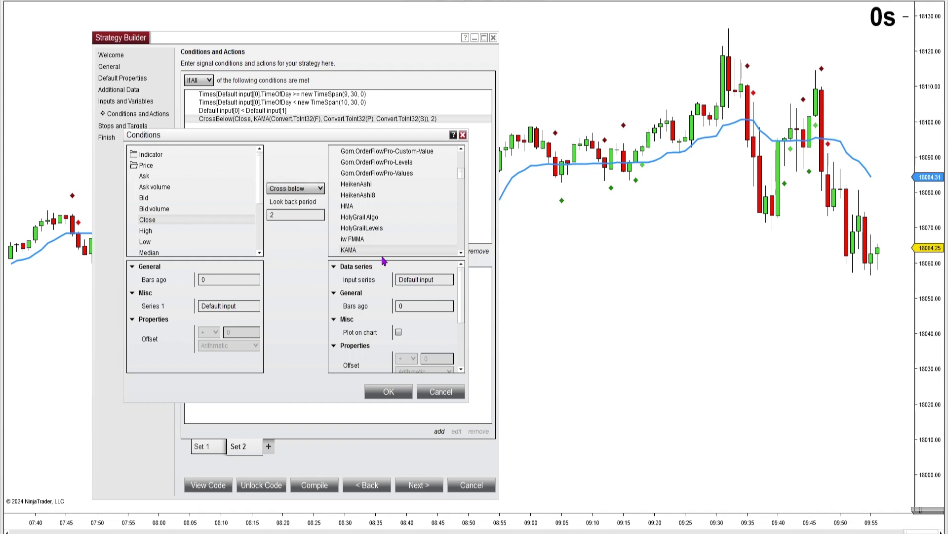
left_click_drag(462, 299, 466, 339)
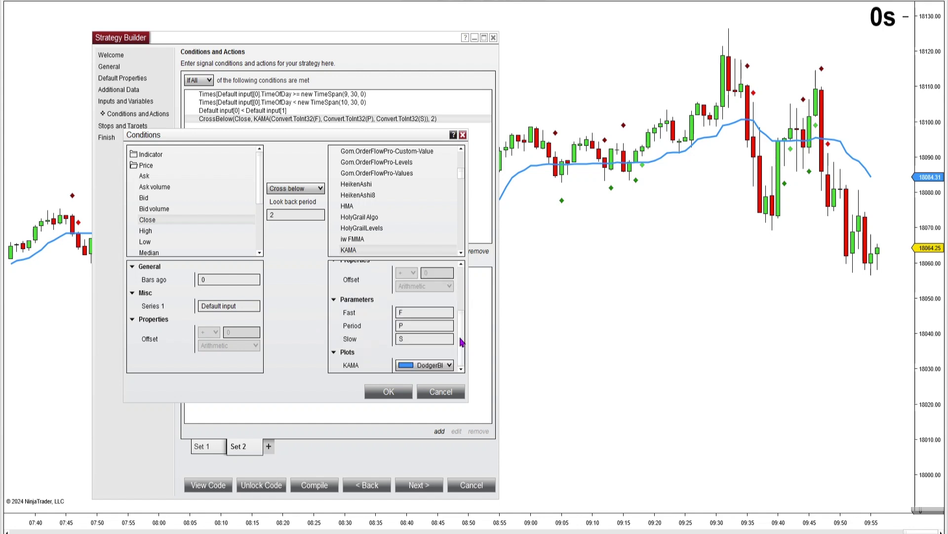
left_click(446, 312)
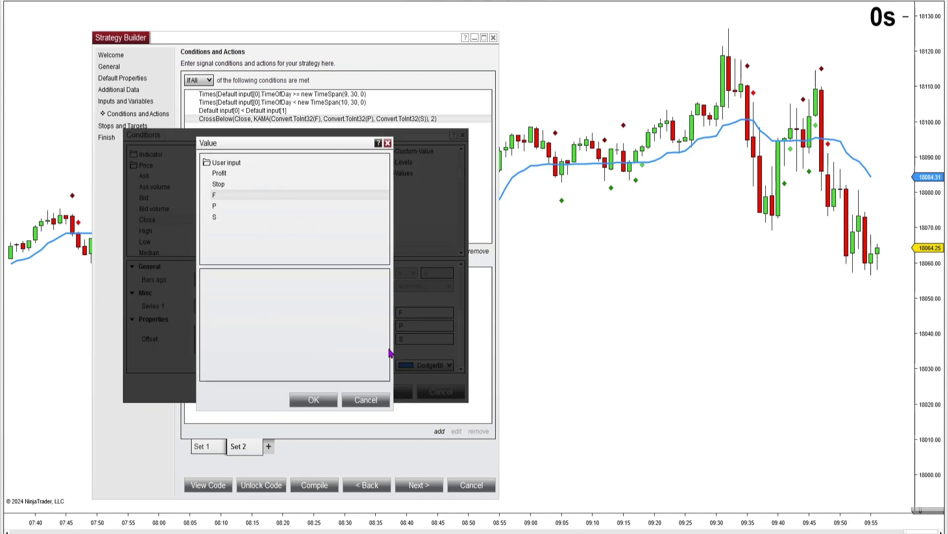
key("Escape")
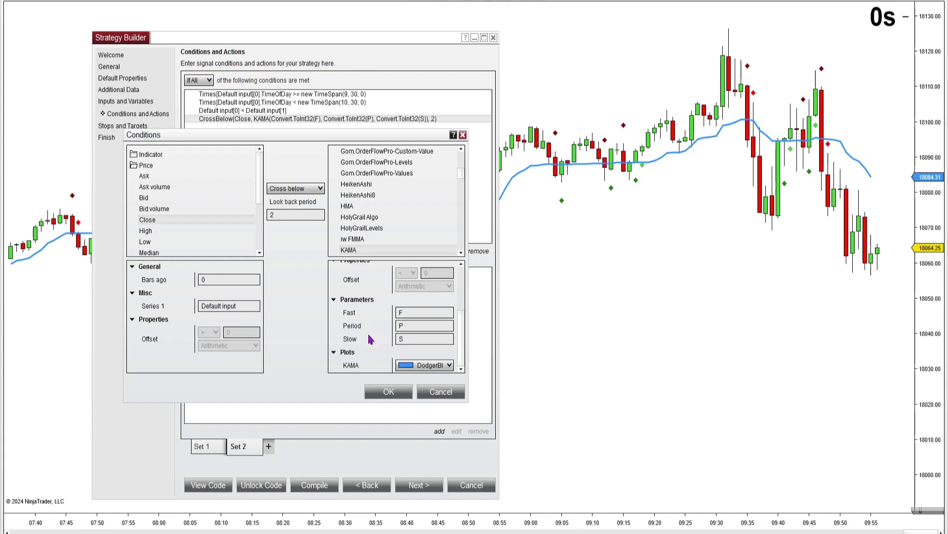
left_click(445, 328)
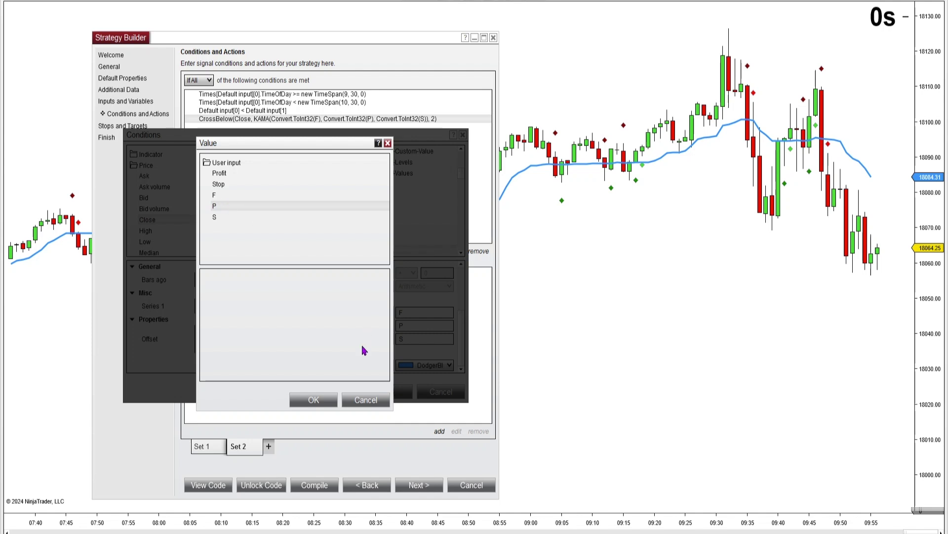
left_click(366, 398)
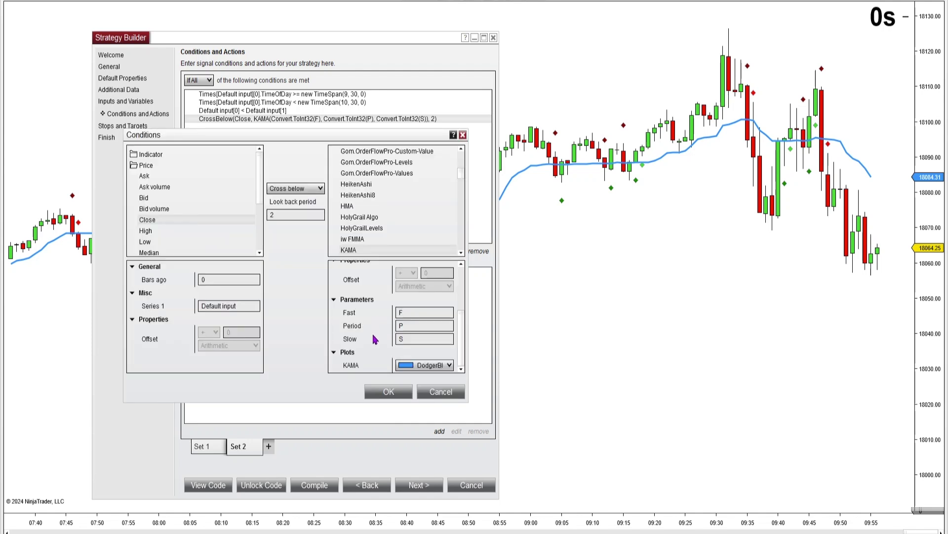
key("Return")
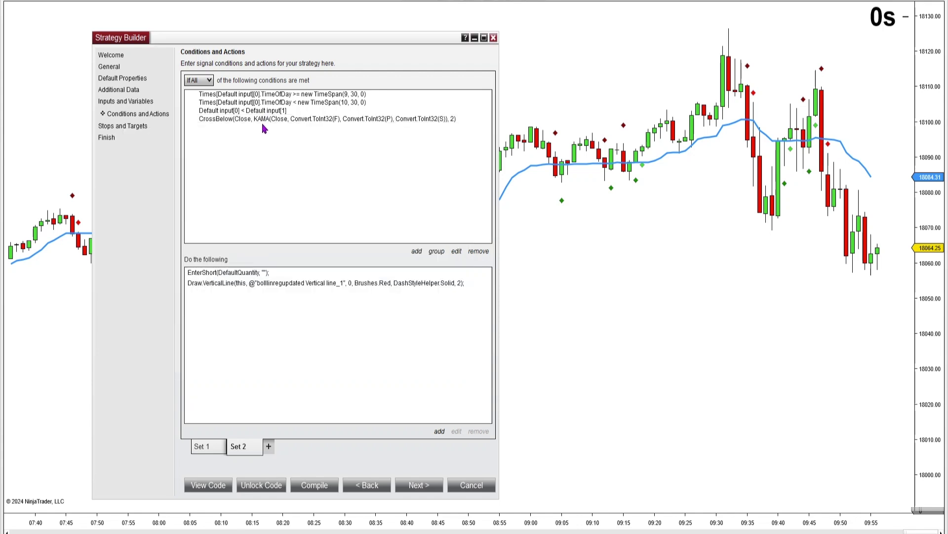
Check the price comparison in Set 2 between the current close and the previous bar's close, and accept it
left_click(278, 111)
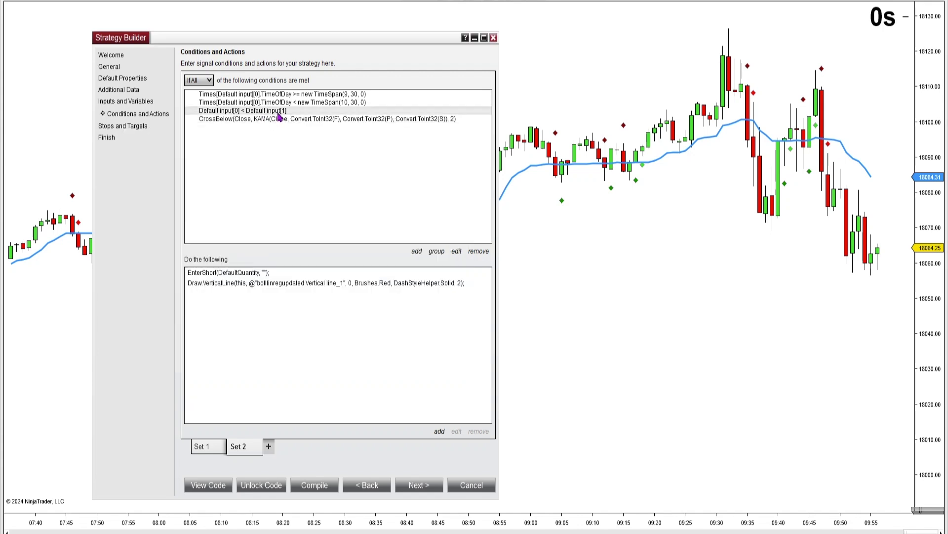
left_click(457, 251)
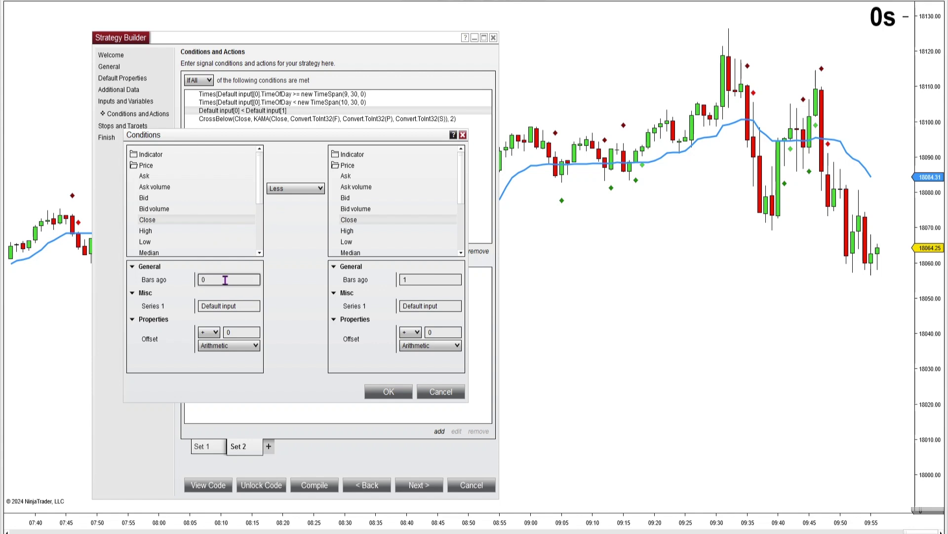
left_click(395, 393)
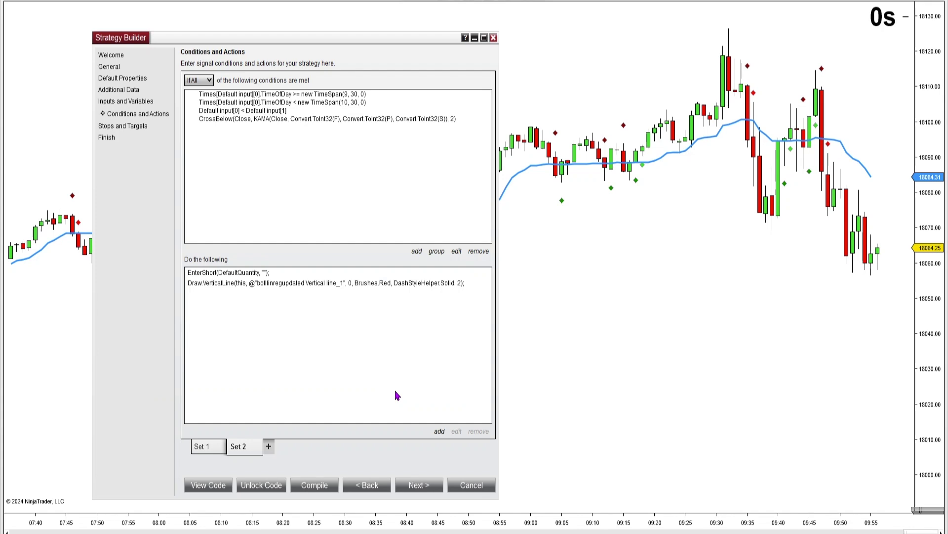
Review the long-entry conditions in Set 1, covering the close-to-close comparison and the CrossAbove KAMA condition
left_click(202, 447)
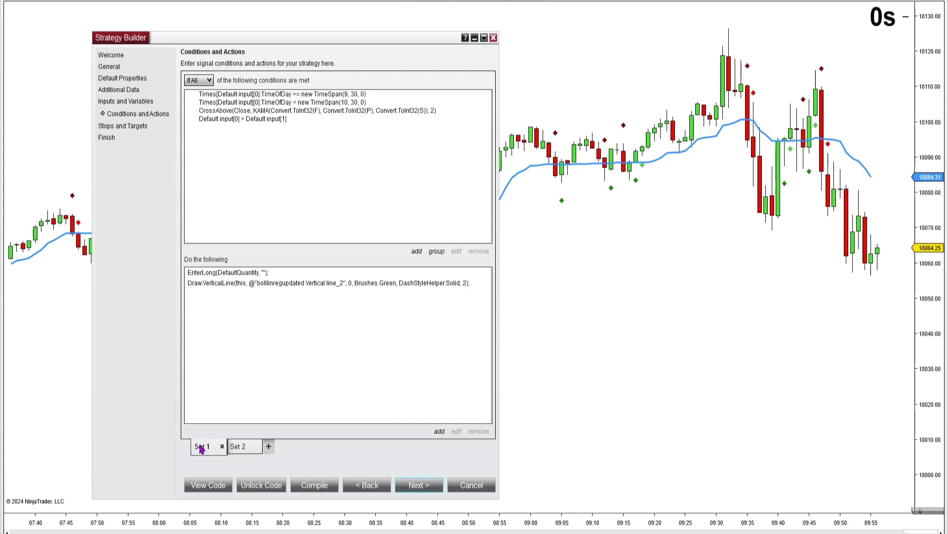
double_click(280, 120)
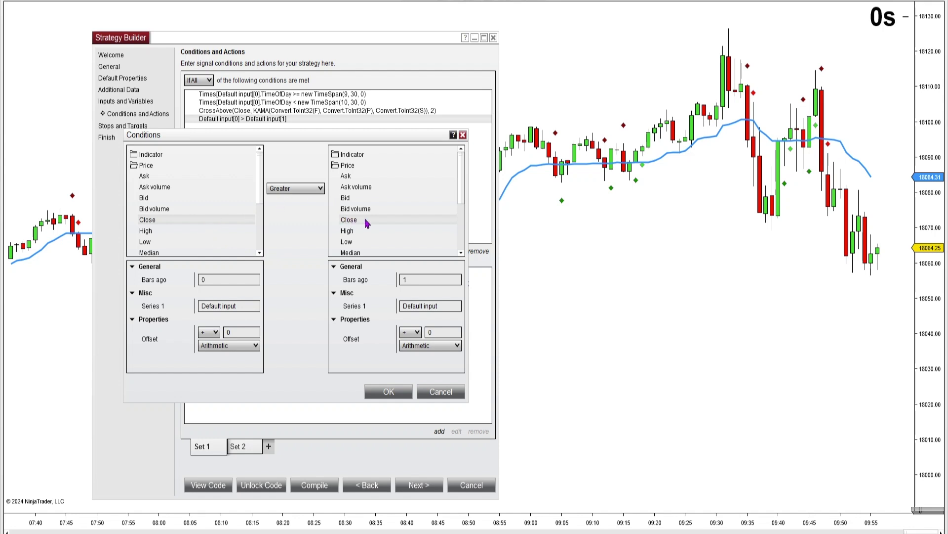
left_click(388, 392)
double_click(316, 110)
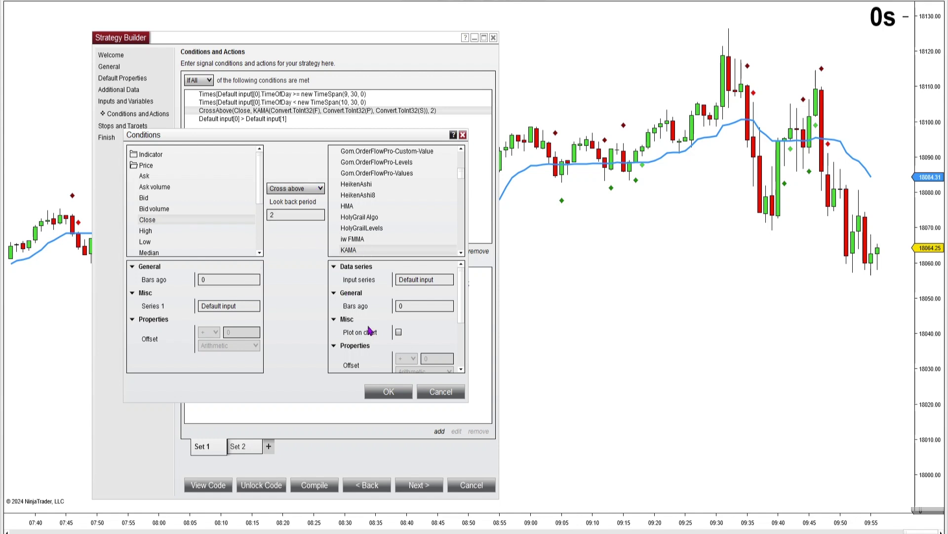
scroll(369, 330, "down", 3)
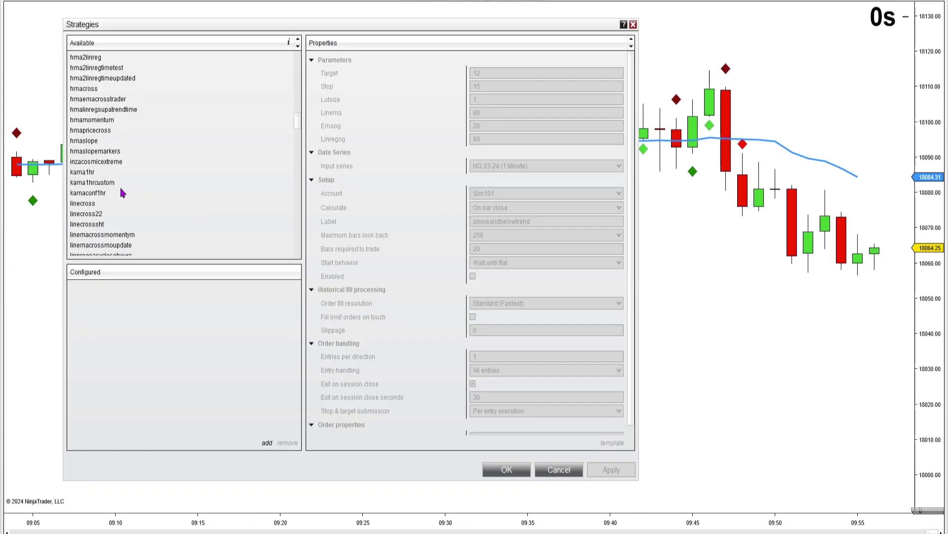
Add the kamaconf1hr strategy to the chart's configured strategies
left_click(115, 193)
left_click(267, 442)
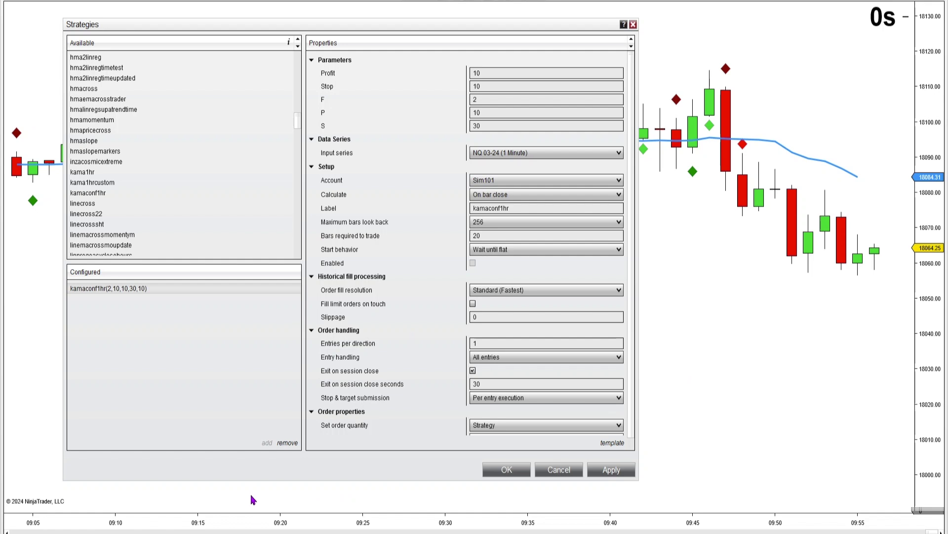
Browse the full list of available strategies and close the Strategies dialog without applying anything
scroll(227, 181, "up", 20)
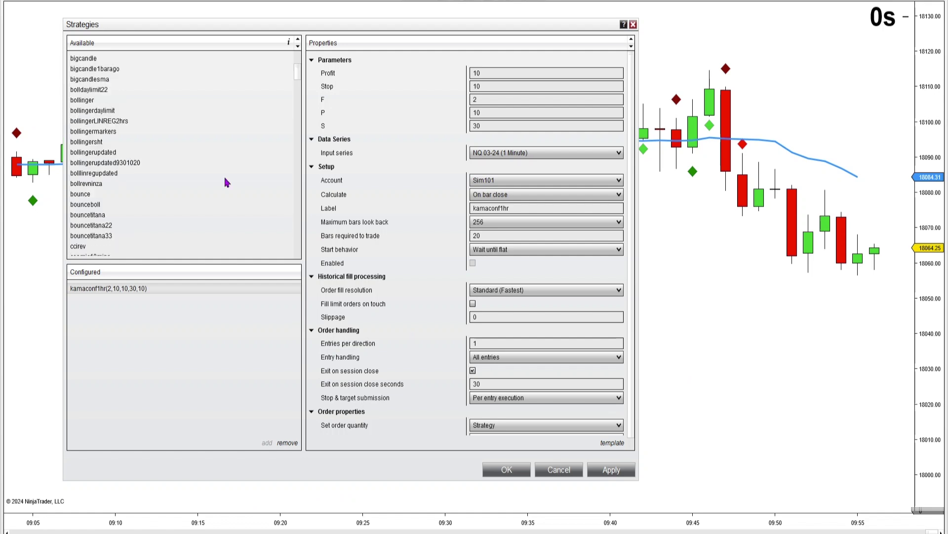
scroll(226, 183, "down", 20)
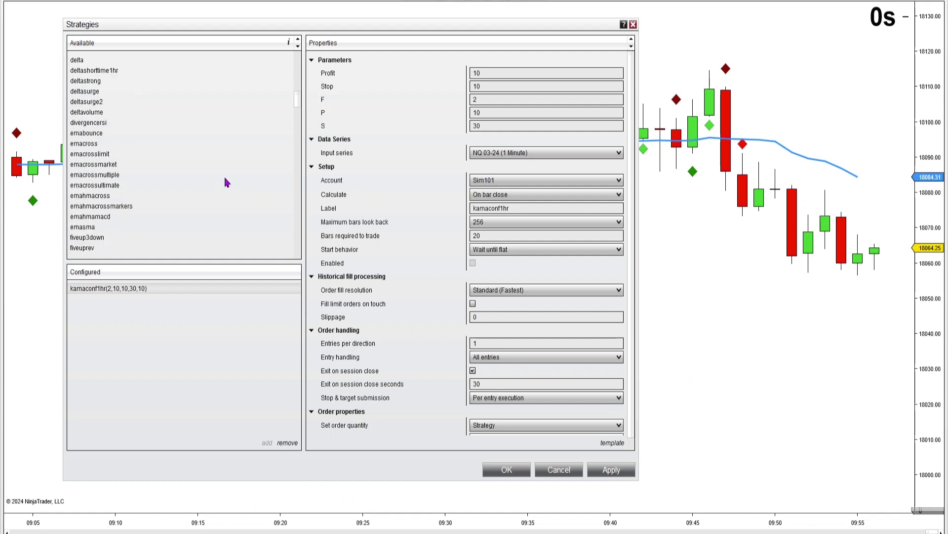
scroll(226, 182, "down", 15)
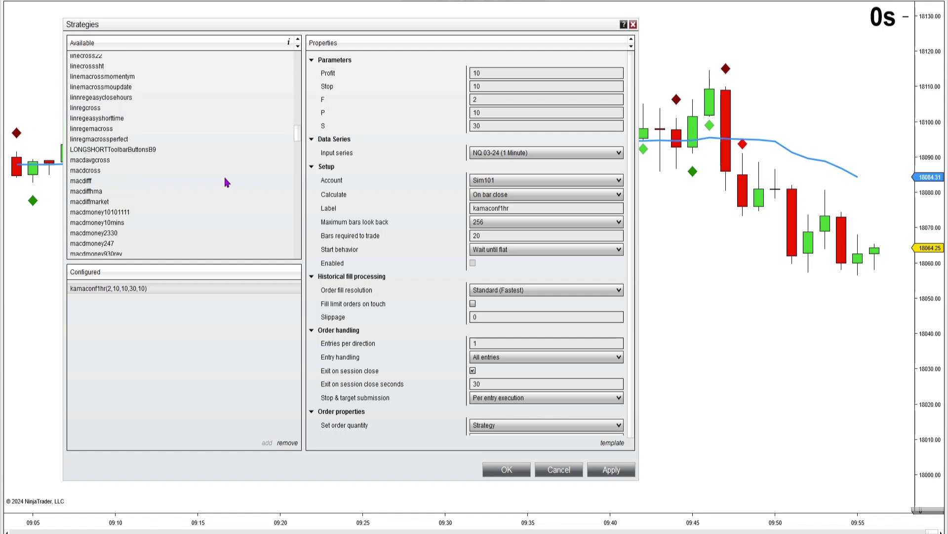
scroll(226, 183, "down", 15)
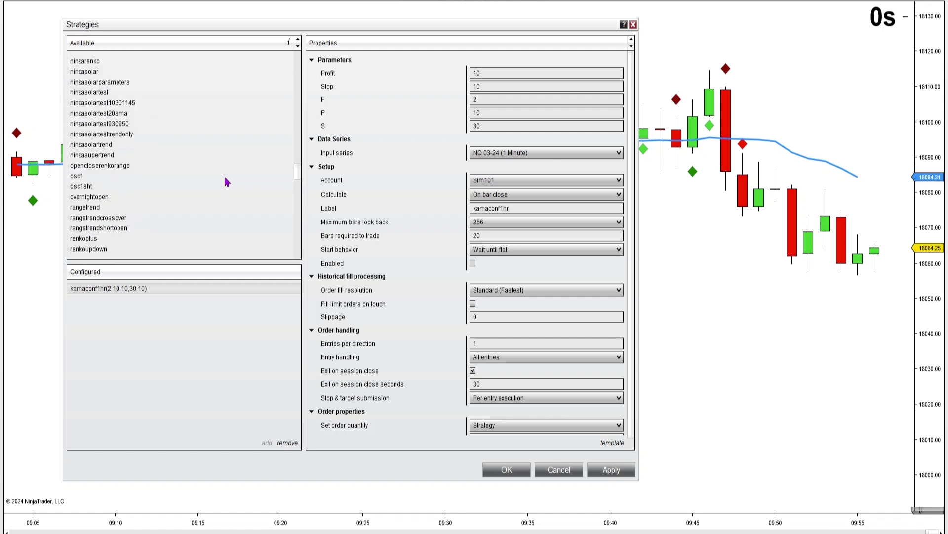
scroll(227, 182, "down", 15)
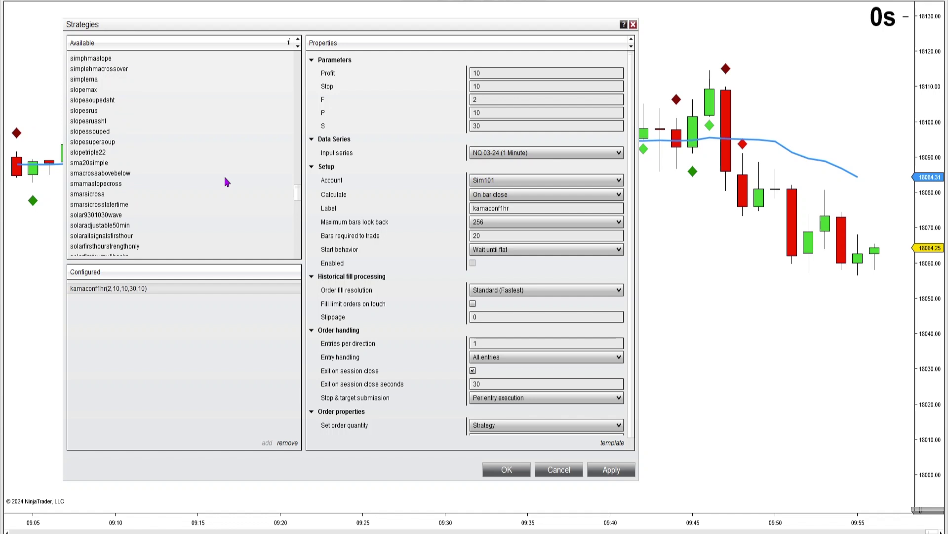
scroll(226, 170, "down", 15)
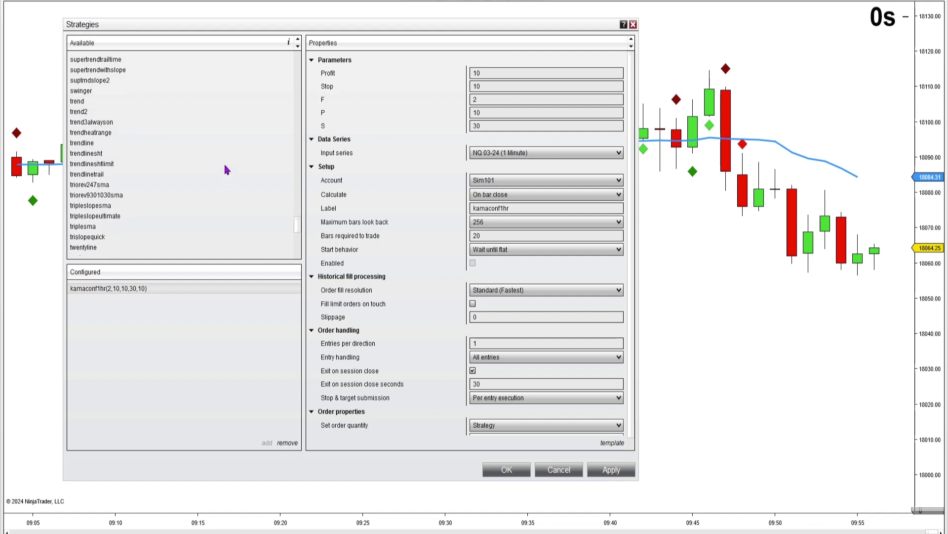
scroll(226, 163, "down", 3)
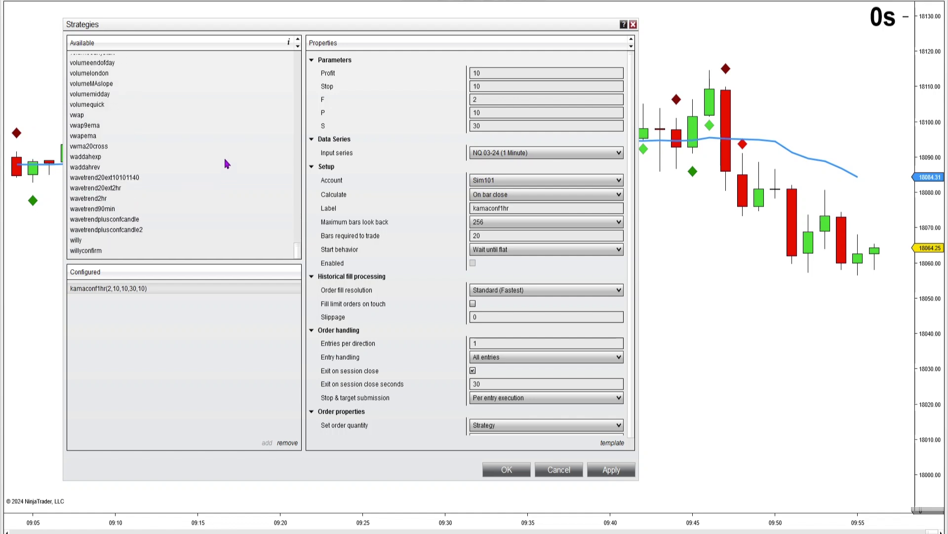
left_click(574, 470)
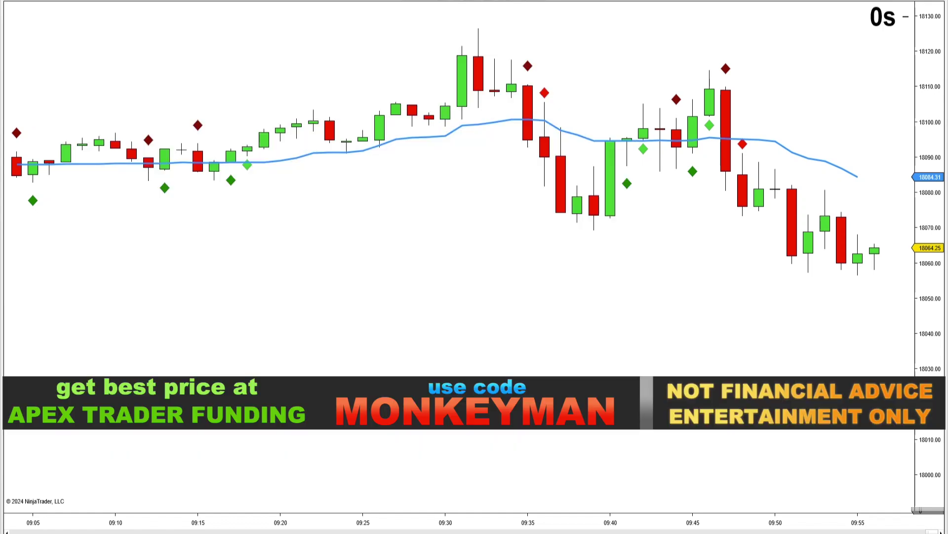